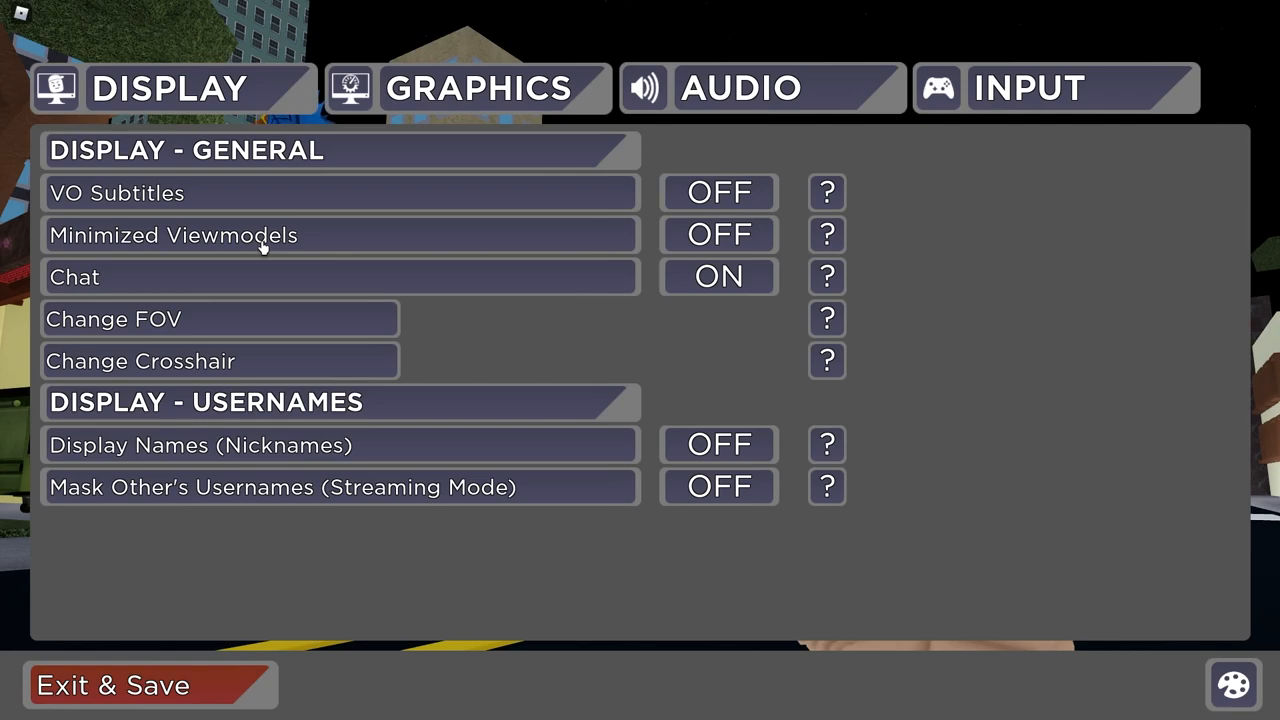
# Step: Resume the match and fire the Handcannon at rooftop enemies, reloading and aiming down sights
pyautogui.click(227, 706)
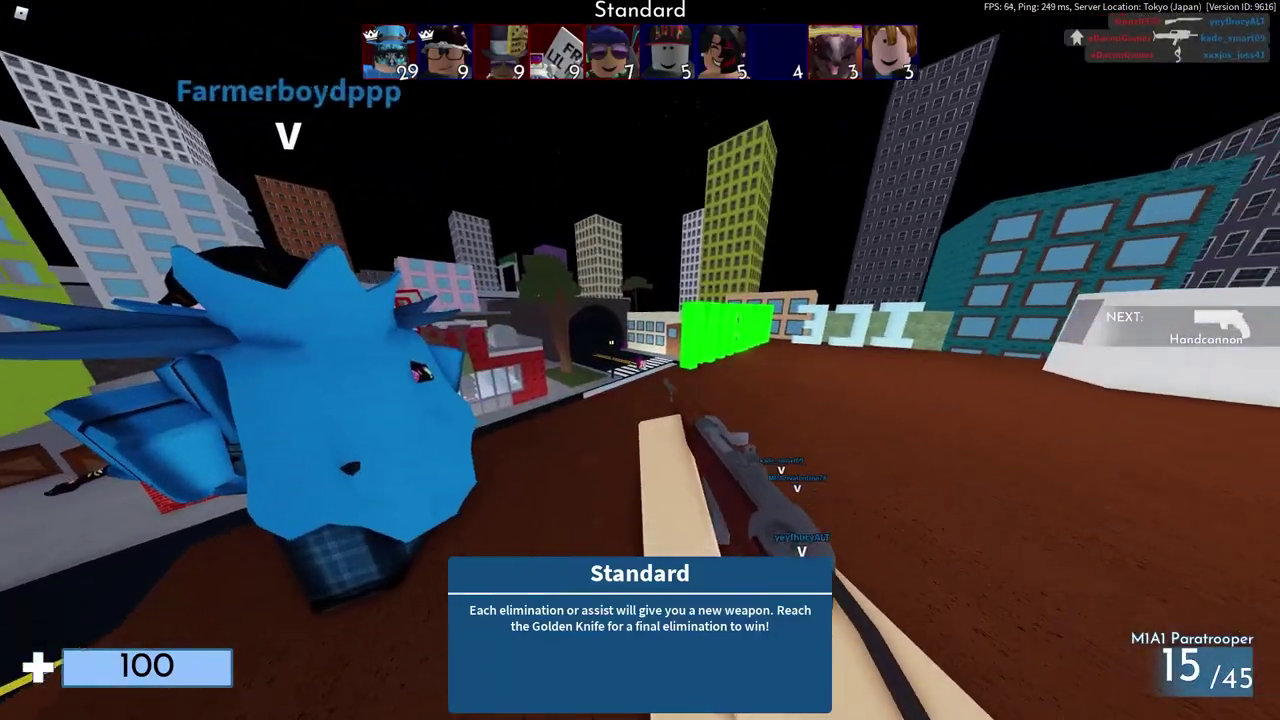
pyautogui.click(640, 360)
pyautogui.click(640, 360)
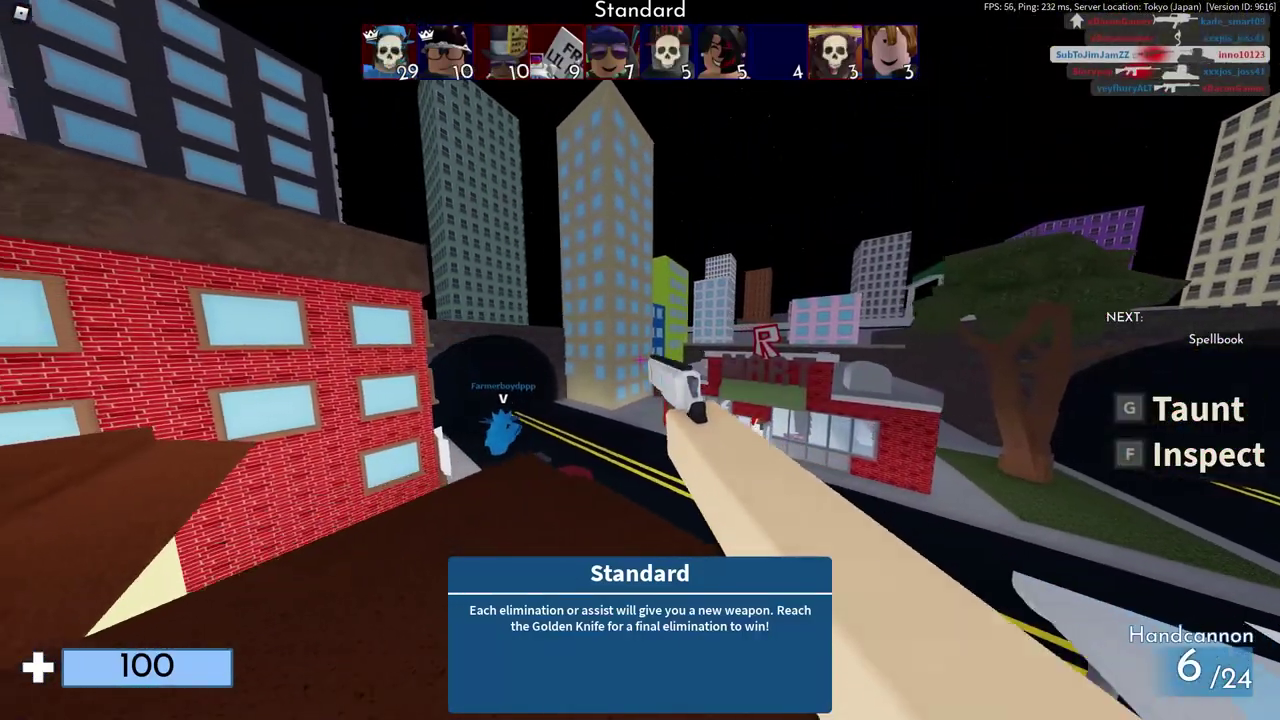
pyautogui.click(640, 360)
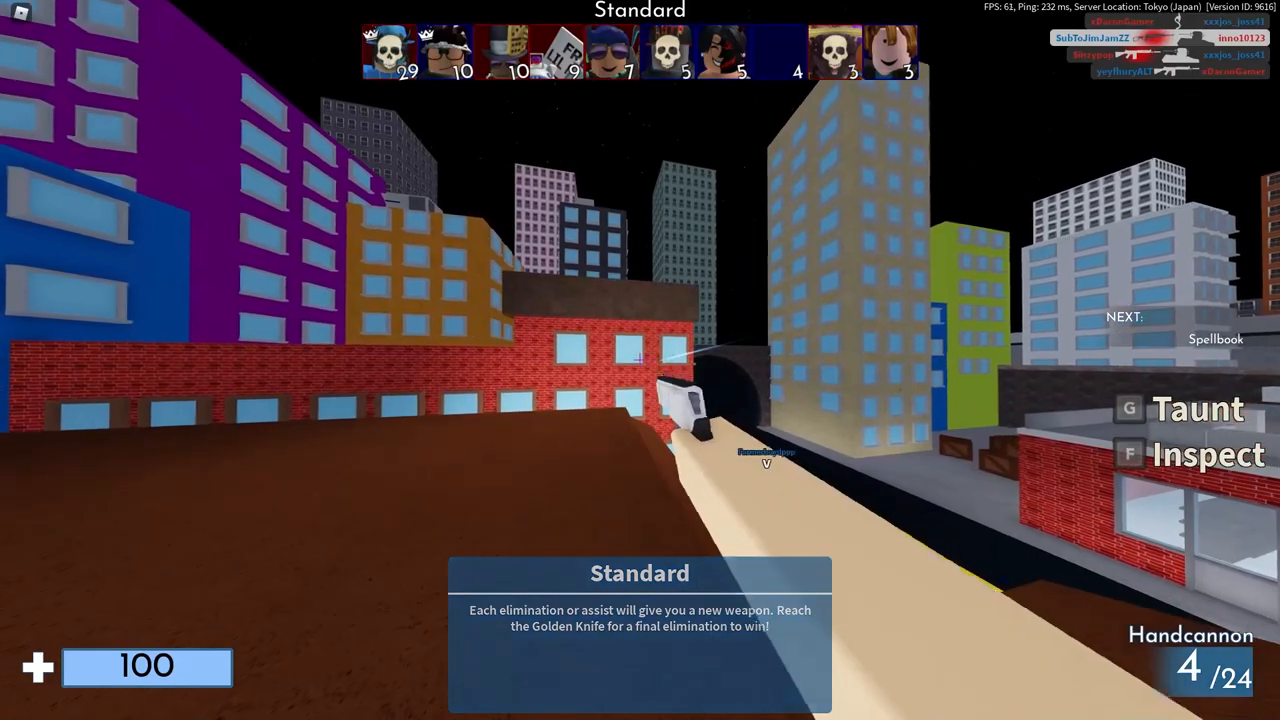
pyautogui.click(640, 360)
pyautogui.press('r')
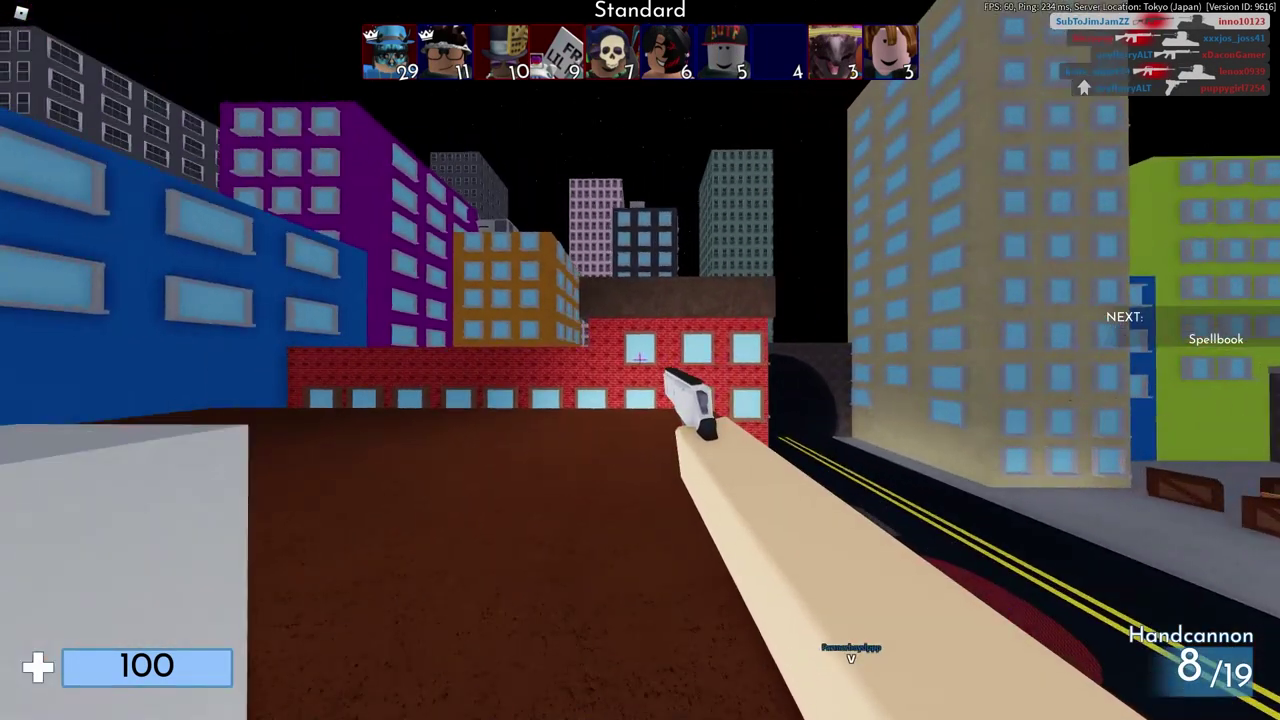
pyautogui.rightClick(640, 360)
# Step: Move along the rooftops toward the street, swapping between the Handcannon and Butterfly Knife
pyautogui.press('w')
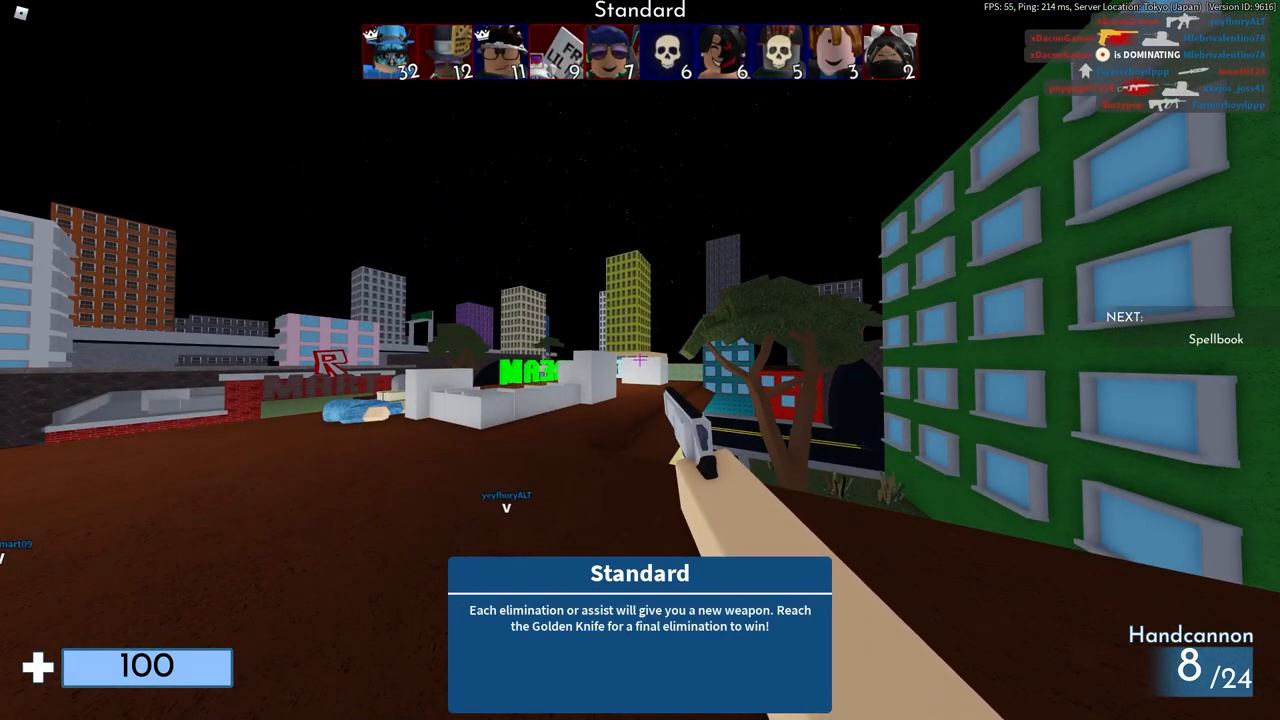
pyautogui.press('w')
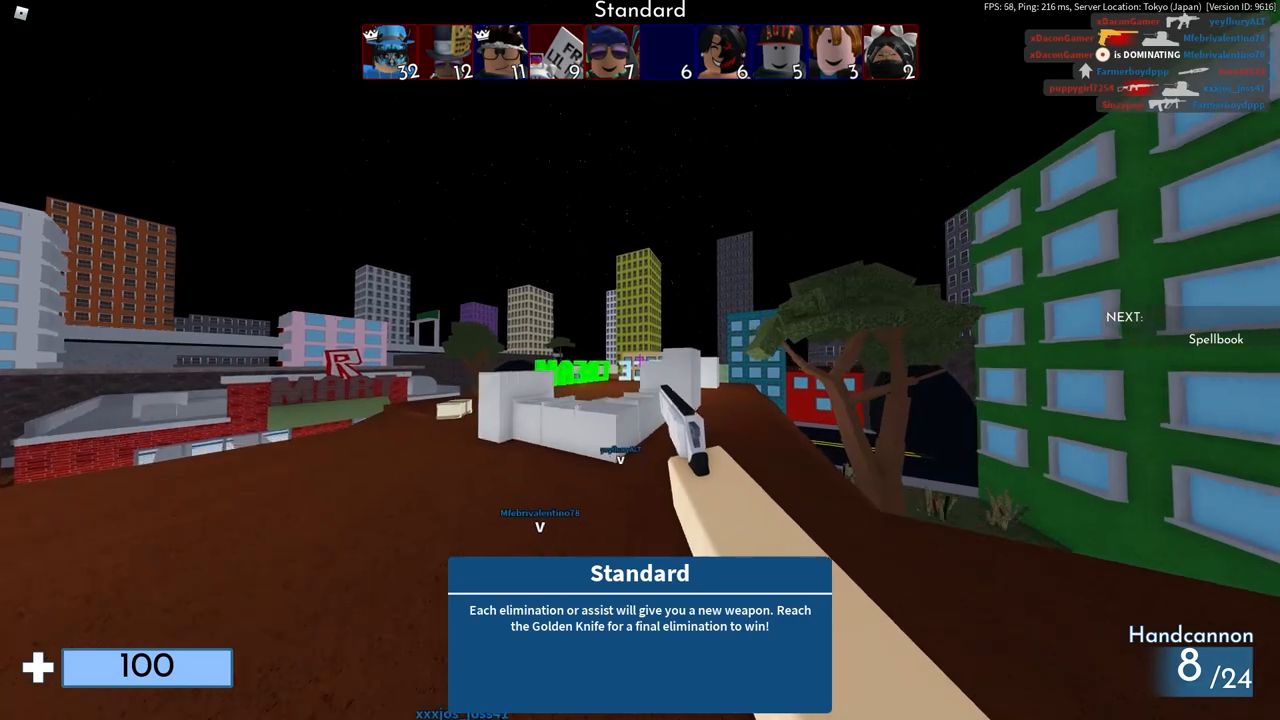
pyautogui.press('w')
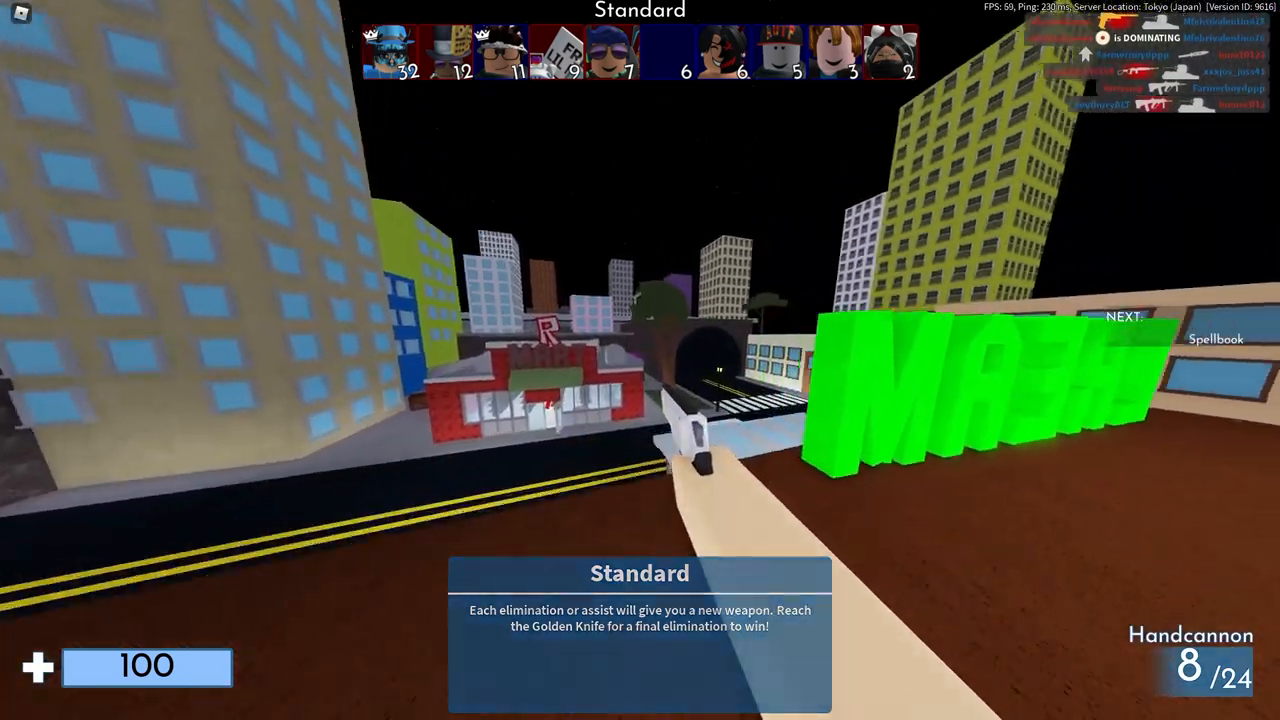
pyautogui.press('3')
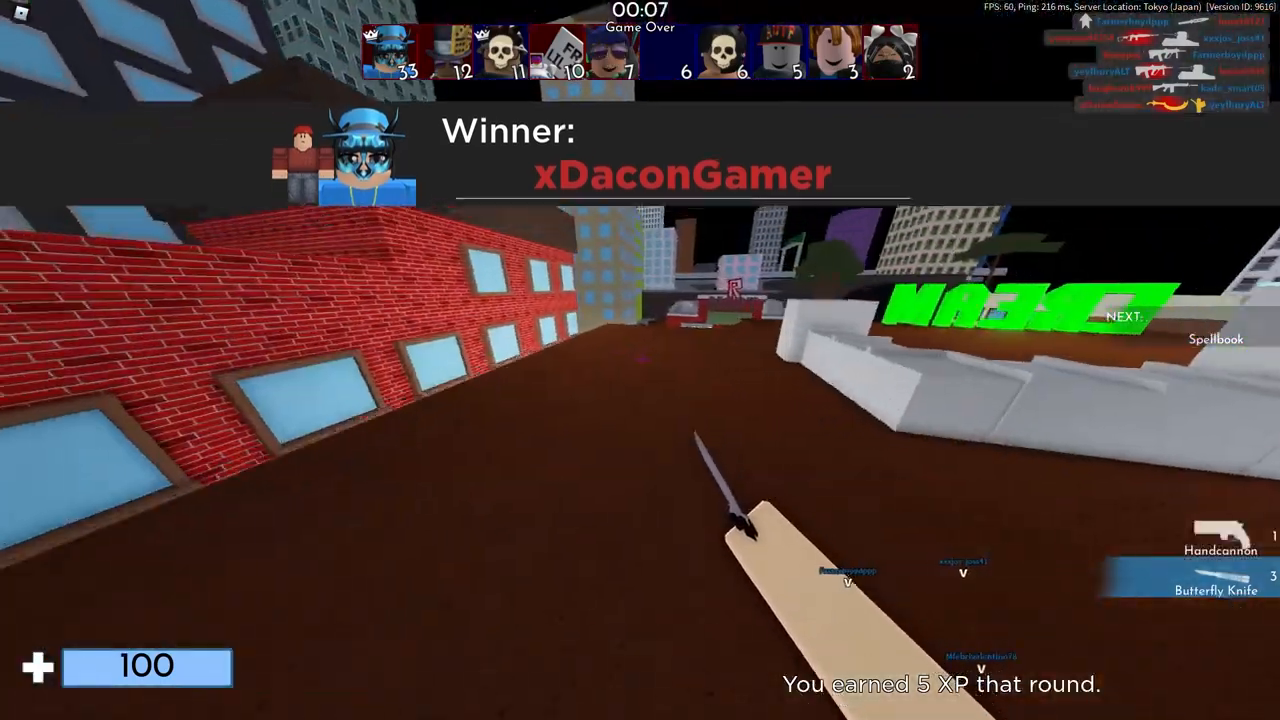
pyautogui.press('1')
pyautogui.press('3')
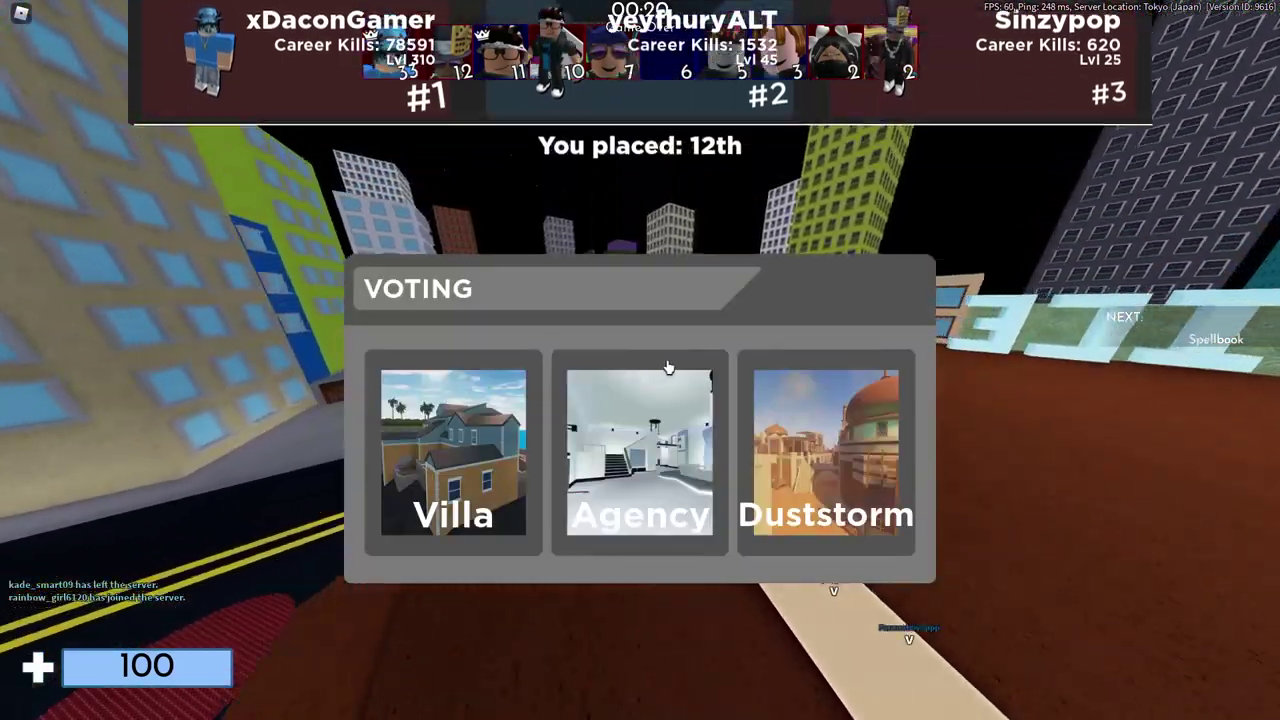
# Step: Vote for a map for the next round in the Voting panel
pyautogui.click(666, 366)
pyautogui.click(452, 459)
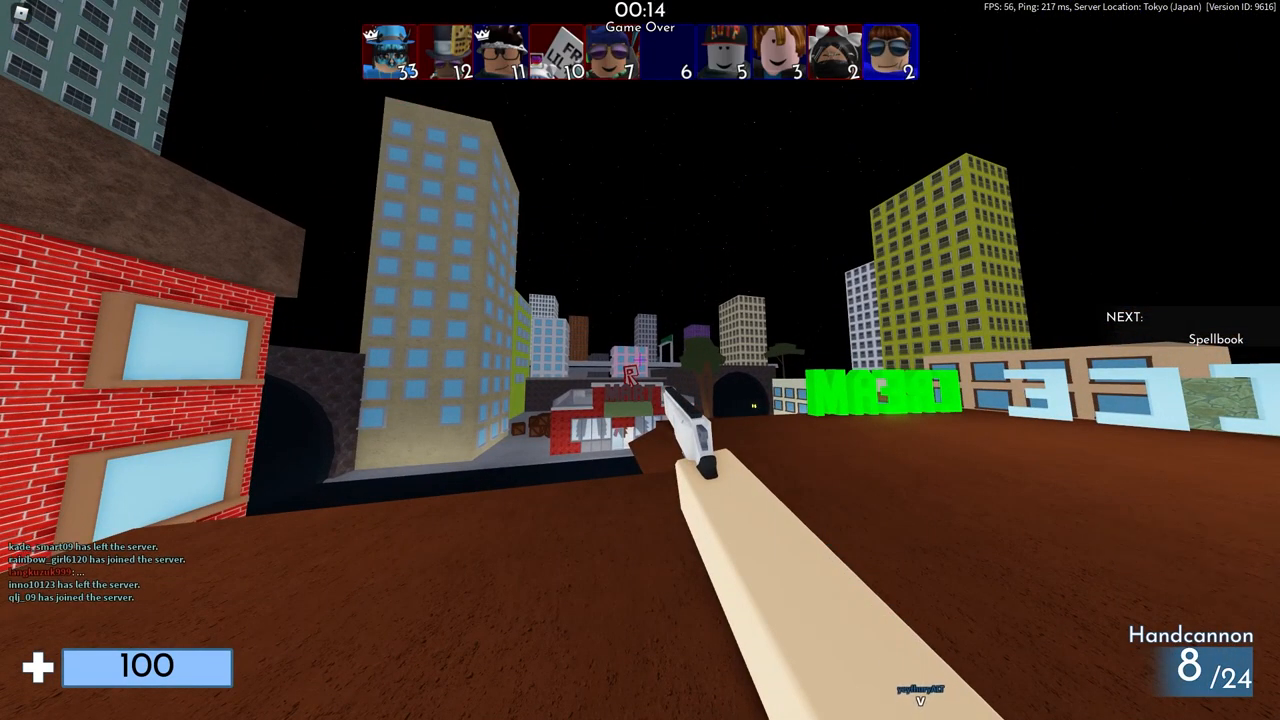
# Step: Bring up the game settings with the M key, showing the Display tab
pyautogui.press('m')
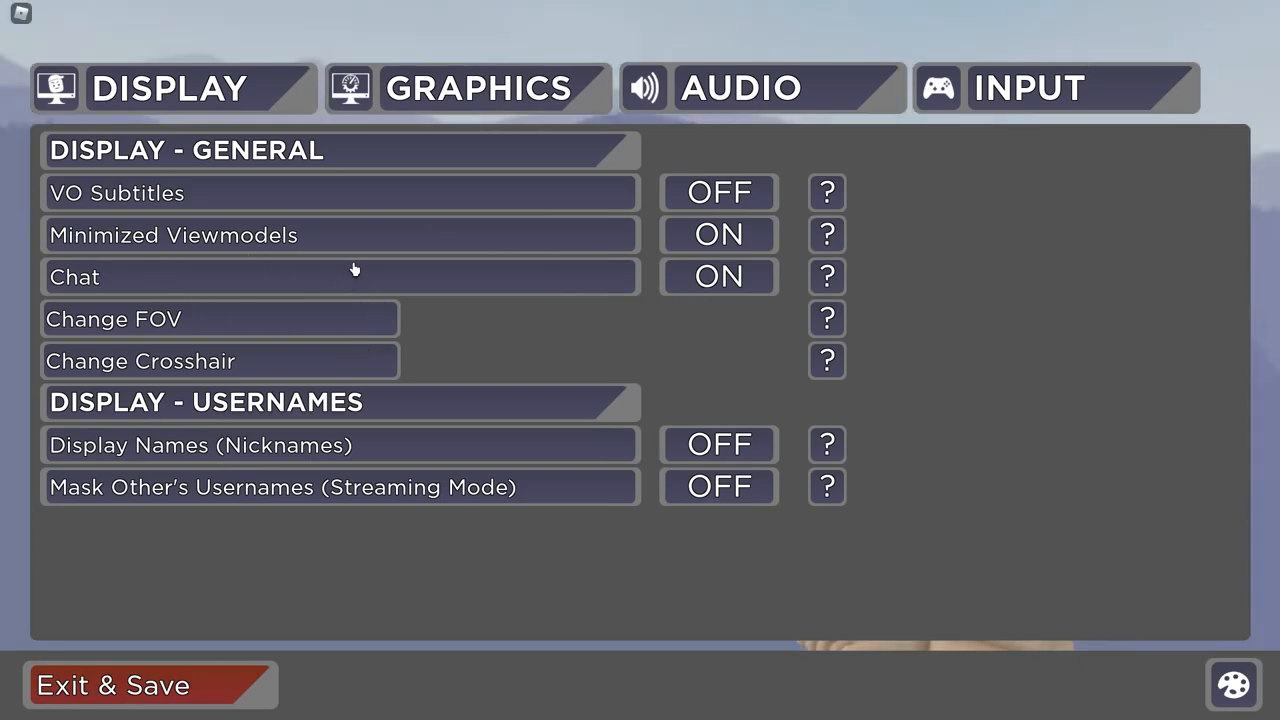
# Step: Set the field of view down from 120 to 70 in the FOV dialog
pyautogui.click(167, 322)
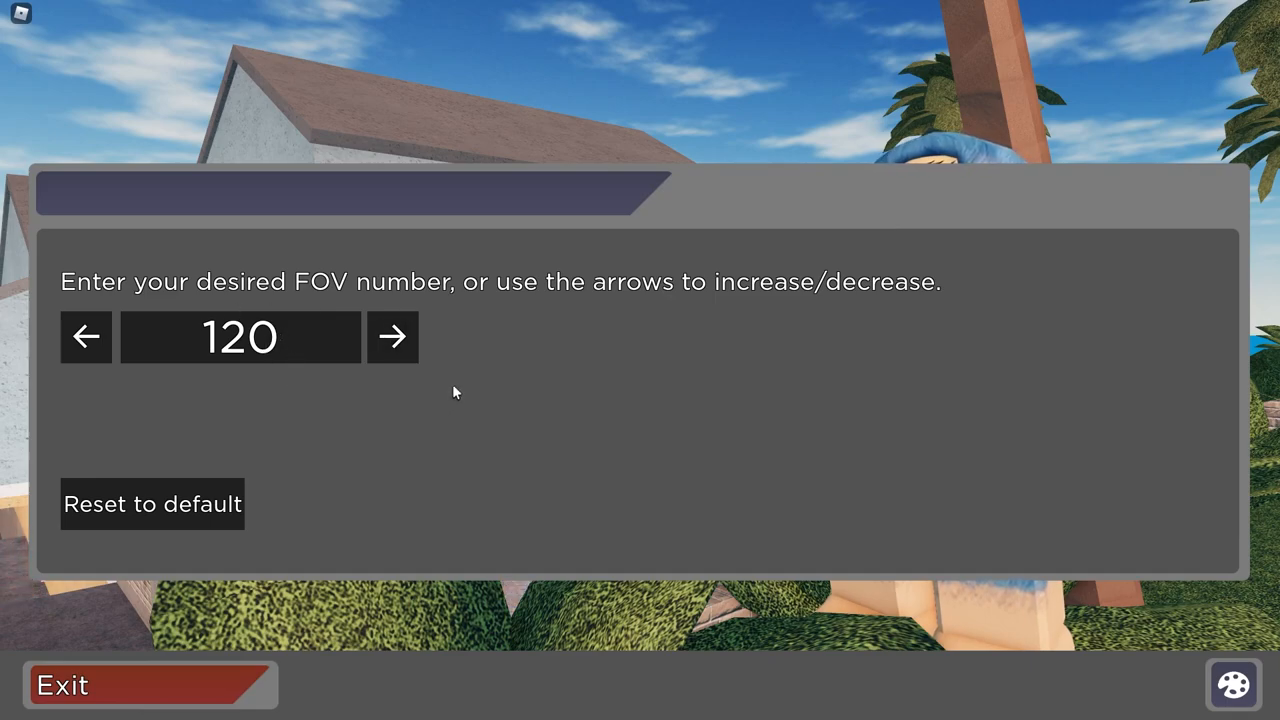
pyautogui.click(302, 335)
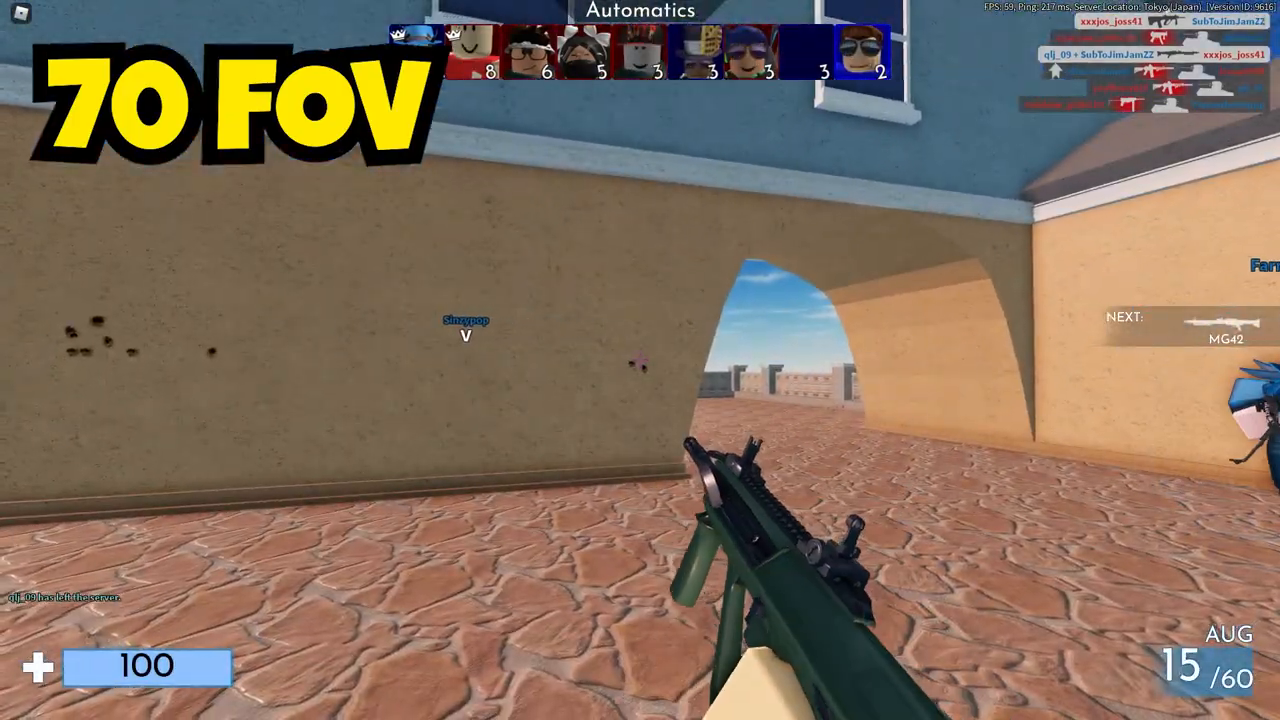
# Step: Reload the AUG and advance along the wall into the archway tunnel, shooting at enemies inside
pyautogui.press('r')
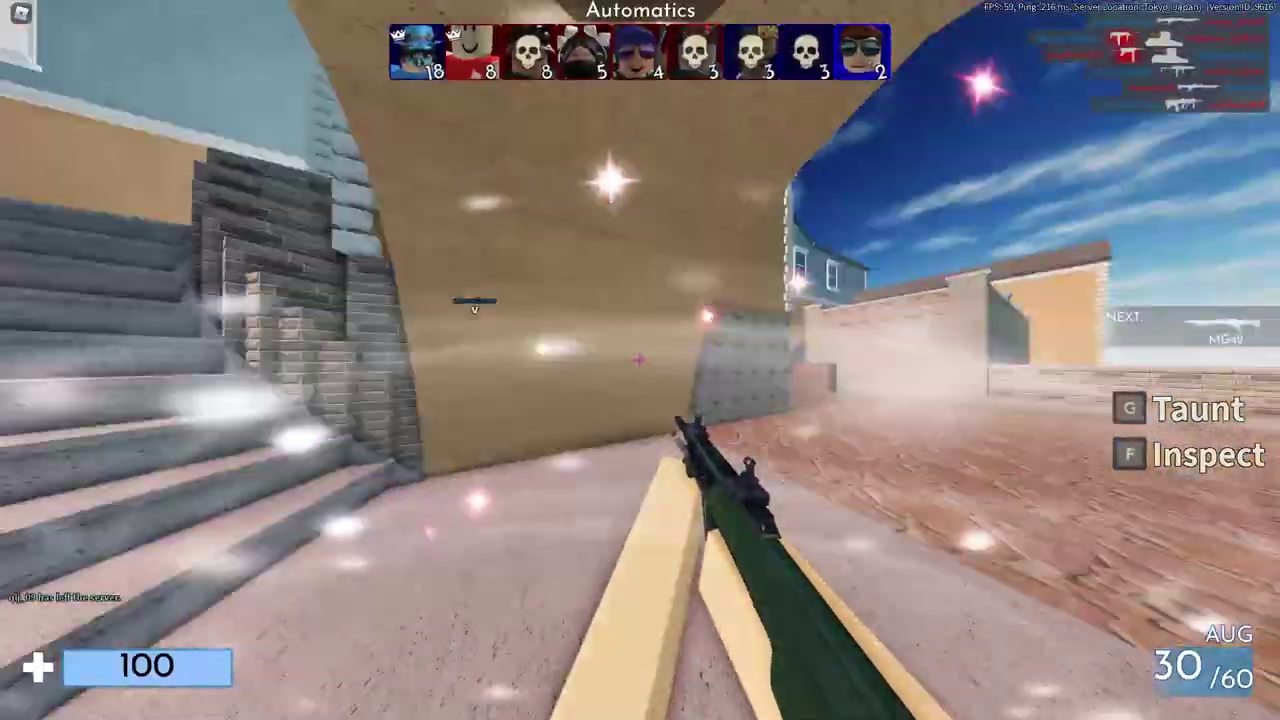
pyautogui.press('w')
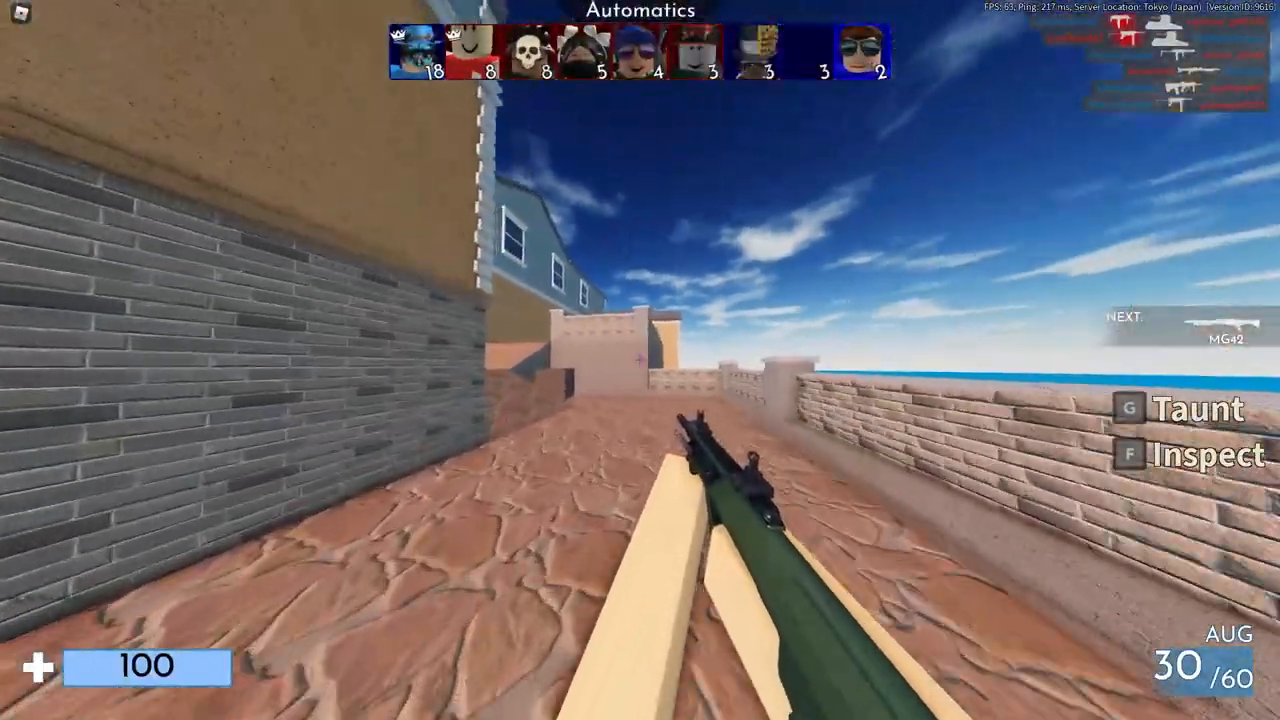
pyautogui.press('1')
pyautogui.press('w')
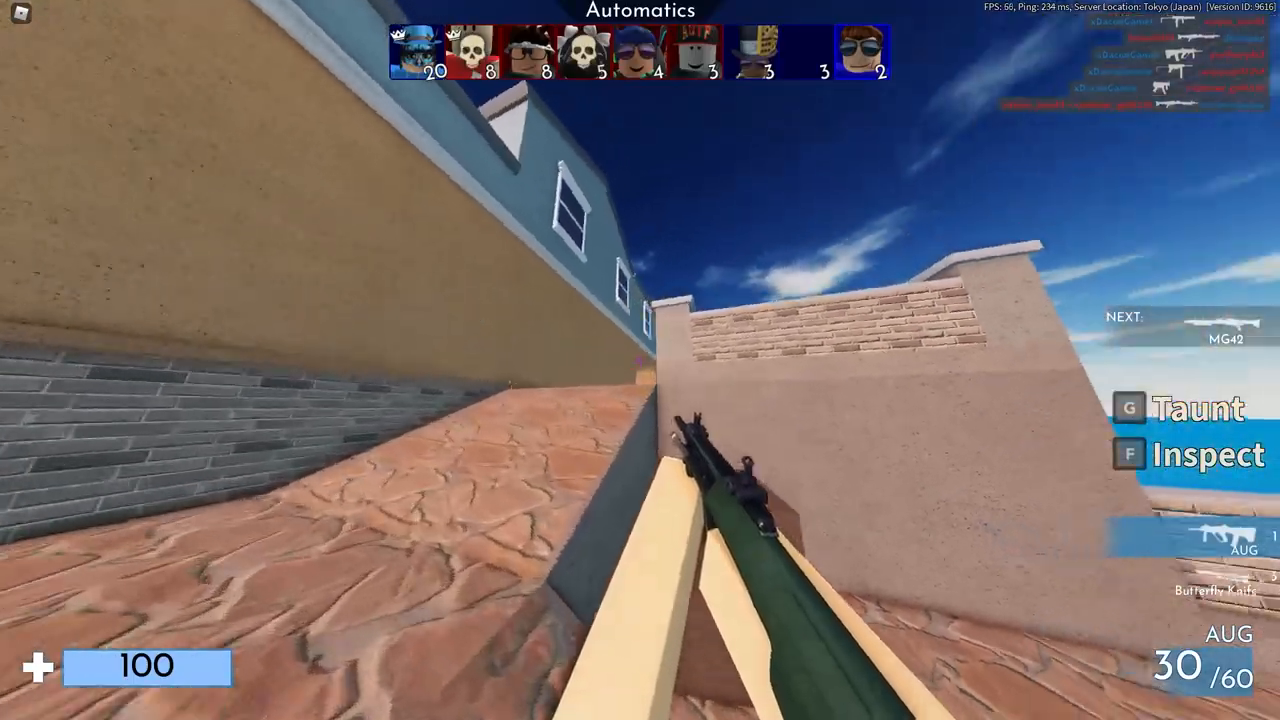
pyautogui.press('w')
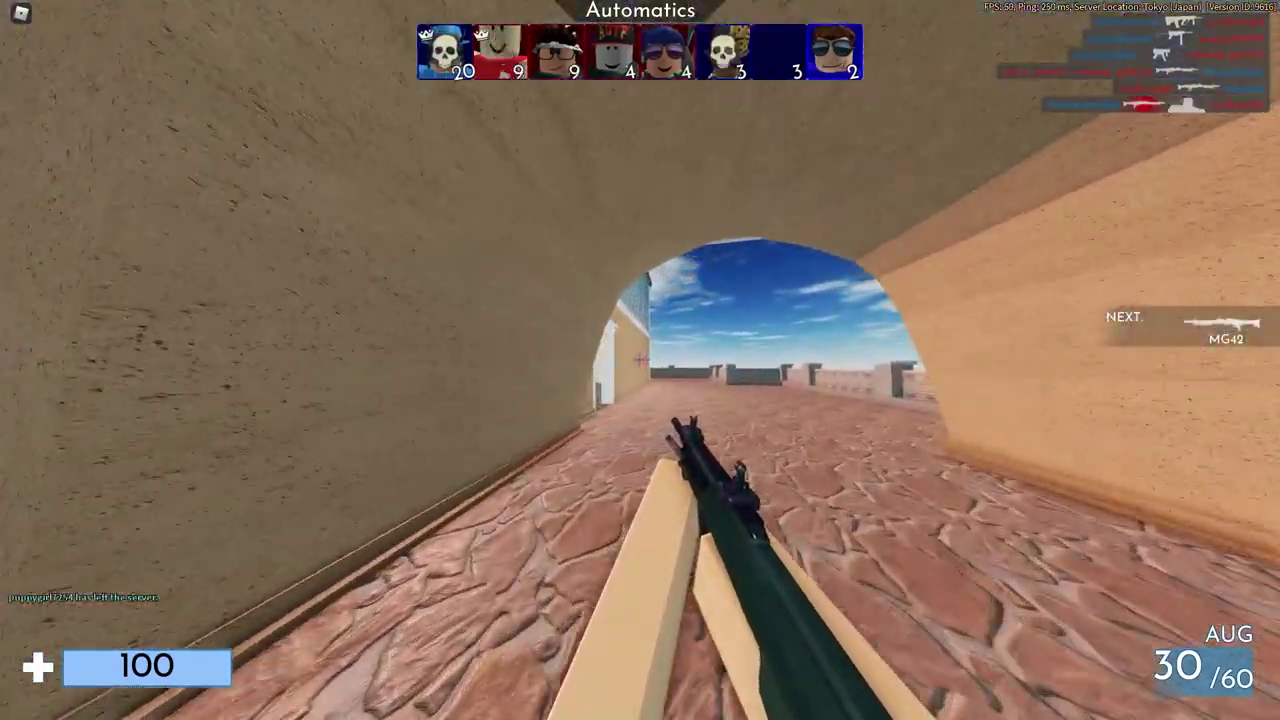
pyautogui.press('w')
pyautogui.click(640, 360)
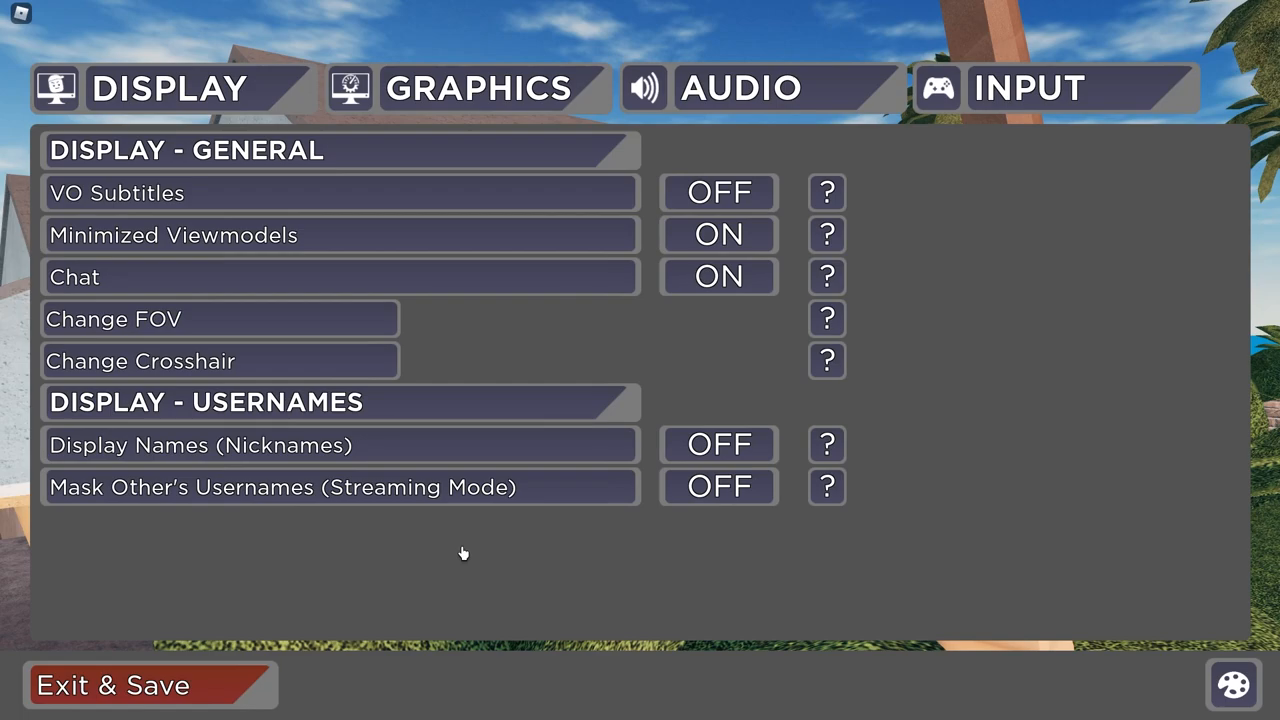
# Step: Reduce the red slider of the magenta crosshair colour, then exit back to Display settings
pyautogui.click(199, 374)
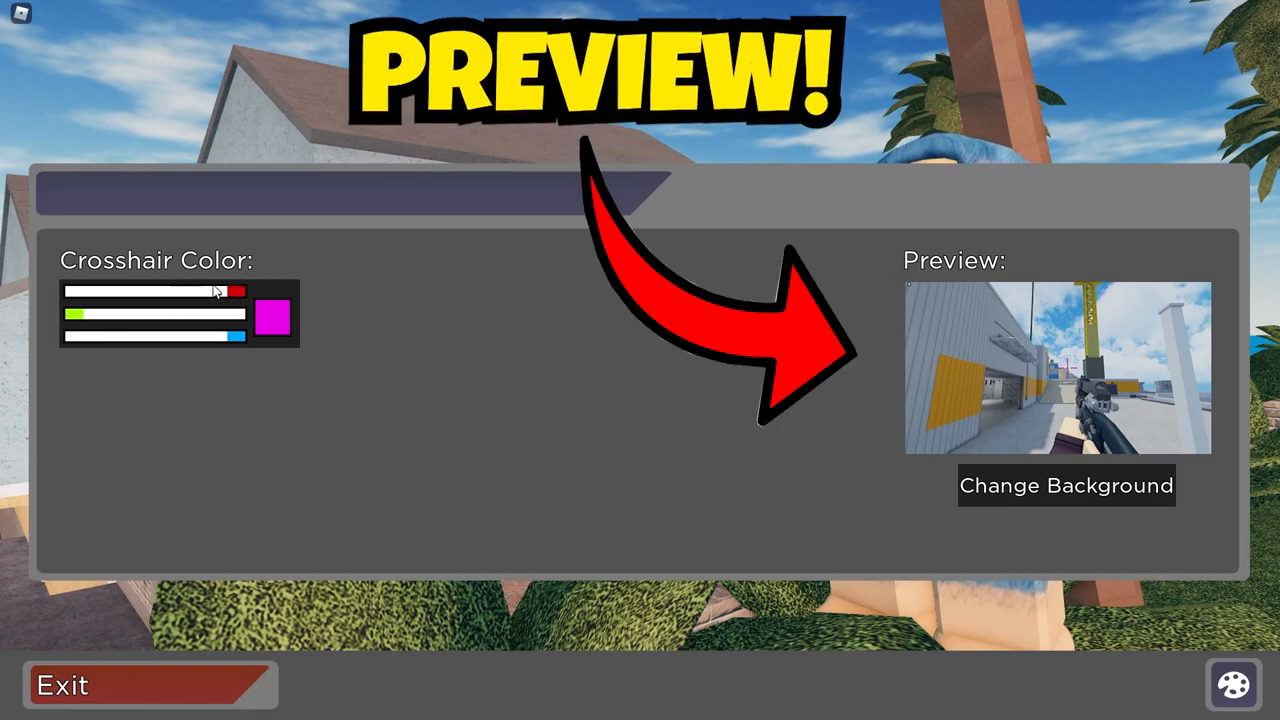
pyautogui.moveTo(234, 292)
pyautogui.mouseDown()
pyautogui.moveTo(100, 294)
pyautogui.moveTo(328, 310)
pyautogui.mouseUp()
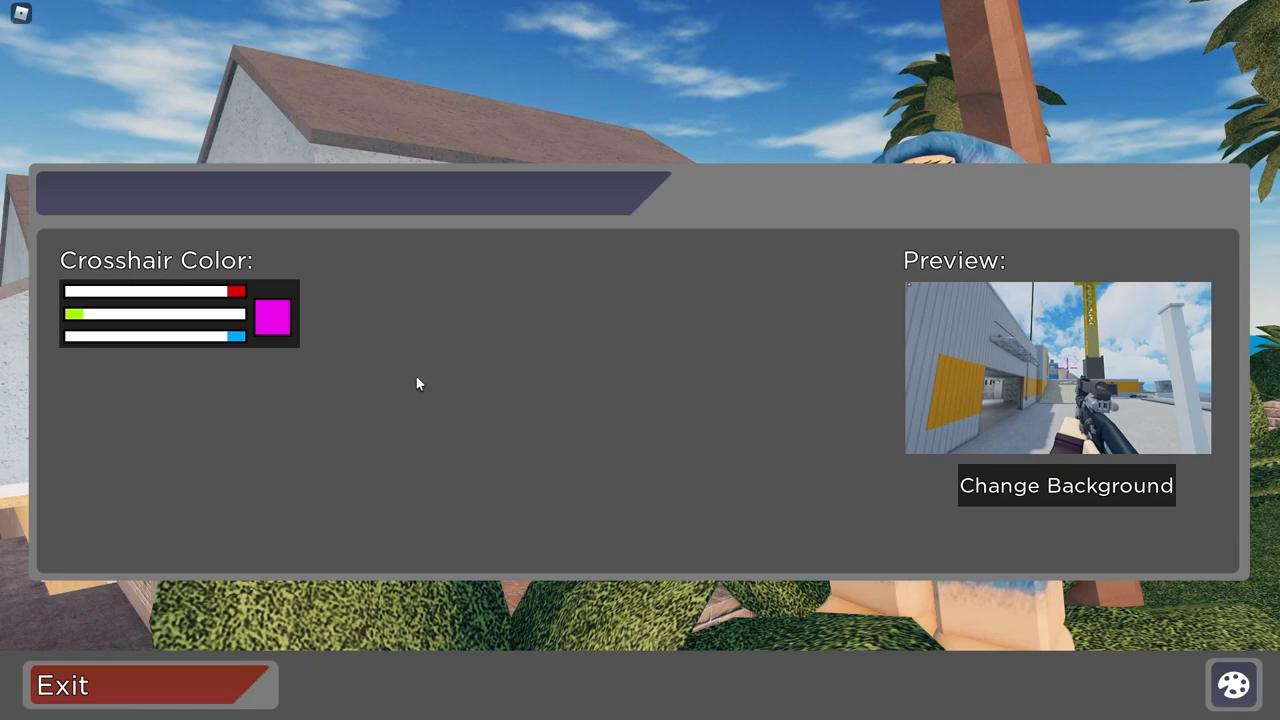
pyautogui.click(165, 690)
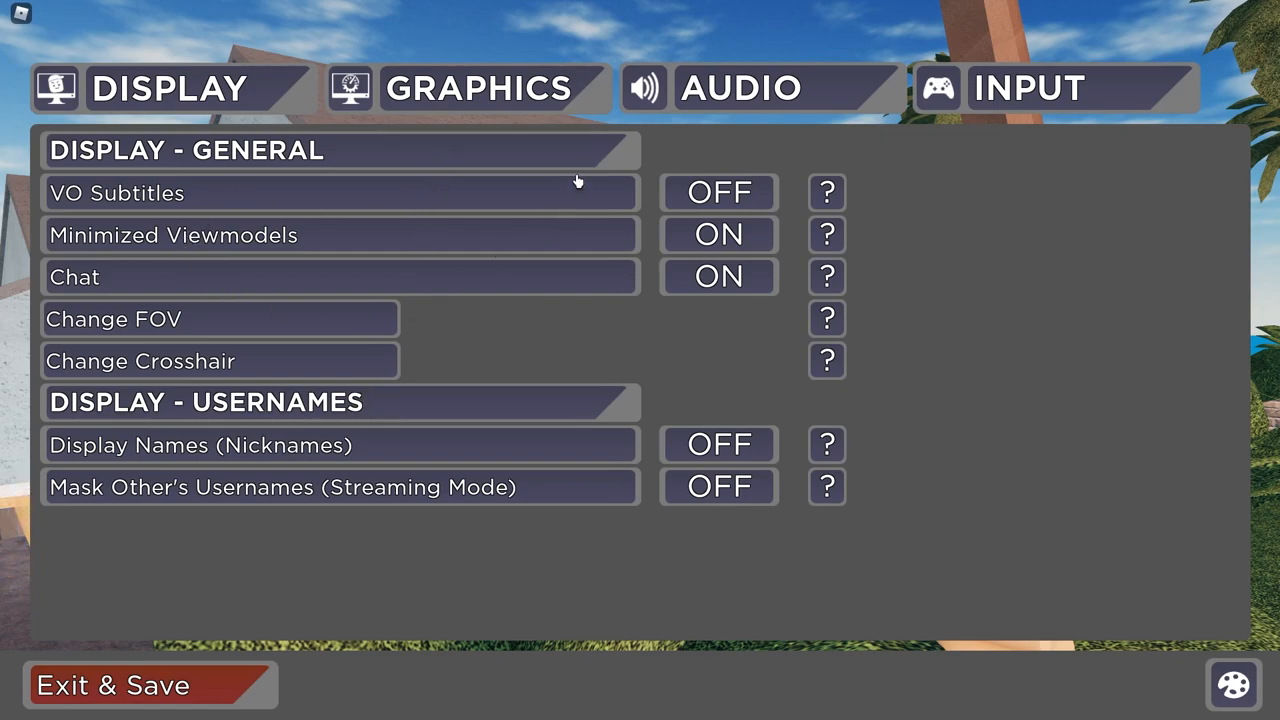
# Step: Switch the settings menu to the Graphics tab with all performance and advanced options off
pyautogui.click(477, 112)
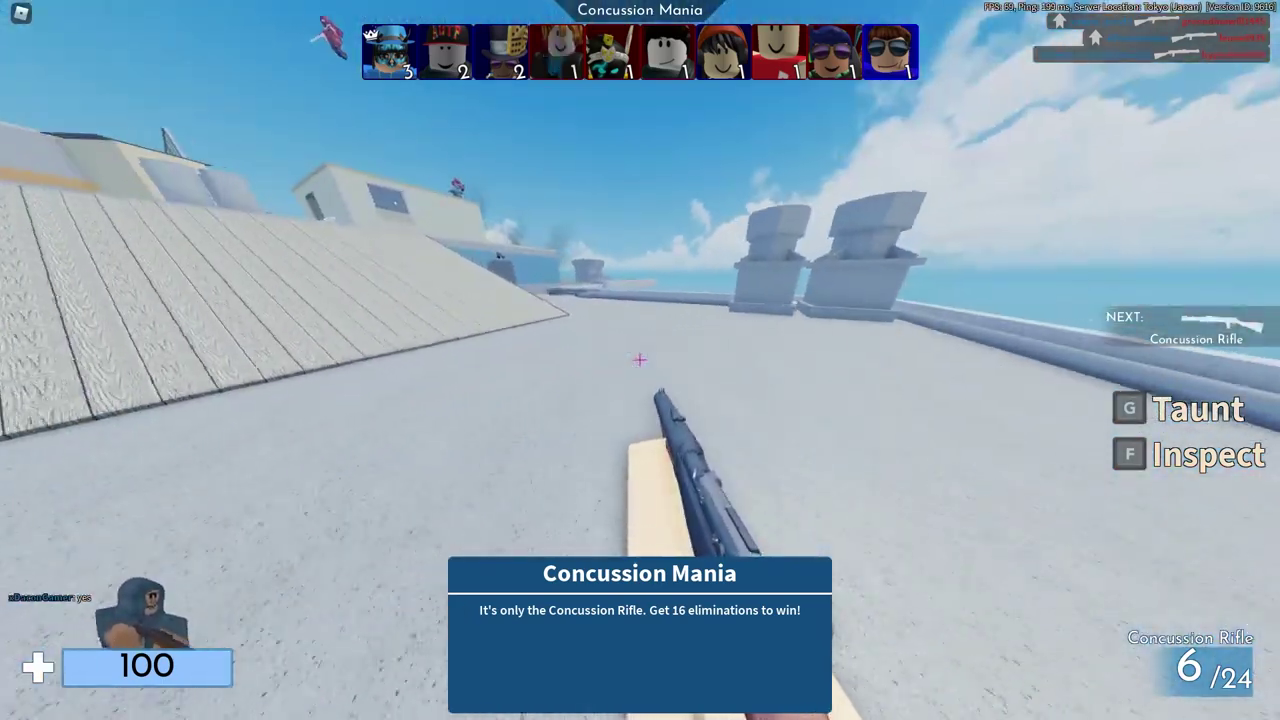
# Step: Launch across the map with the Concussion Rifle, shoot an opponent, then reopen settings with M
pyautogui.click(640, 360)
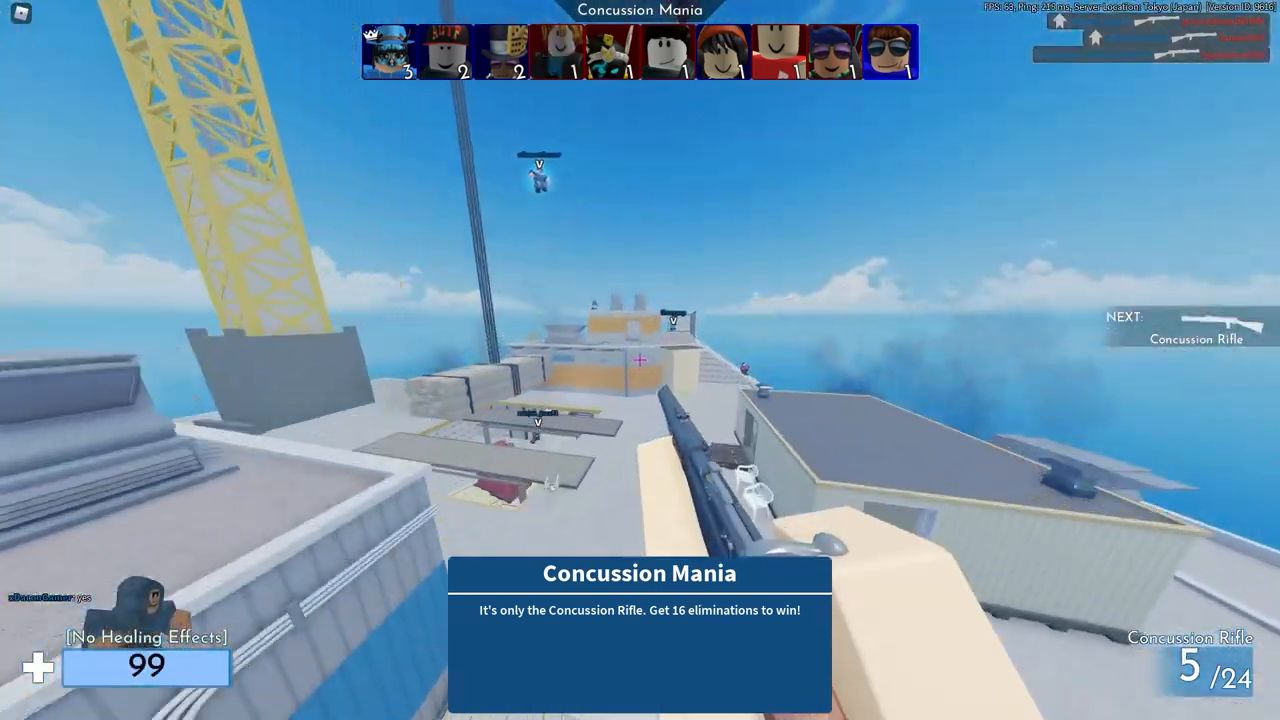
pyautogui.press('1')
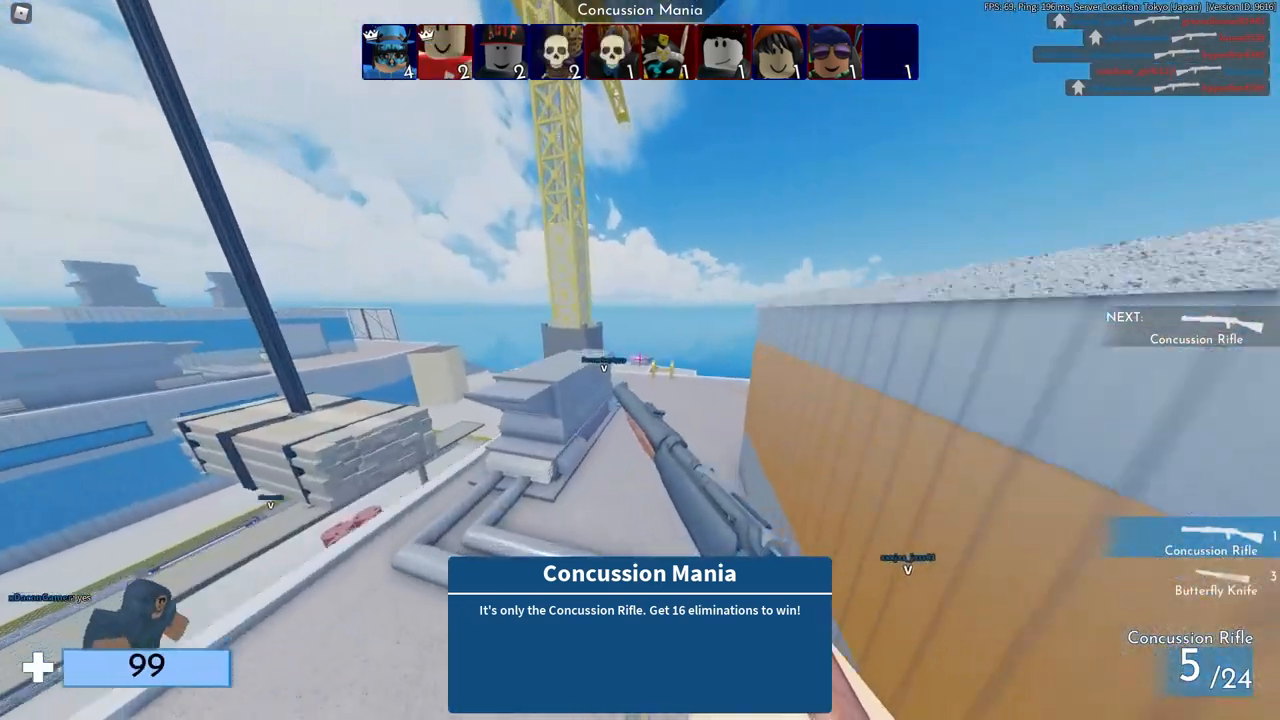
pyautogui.press('r')
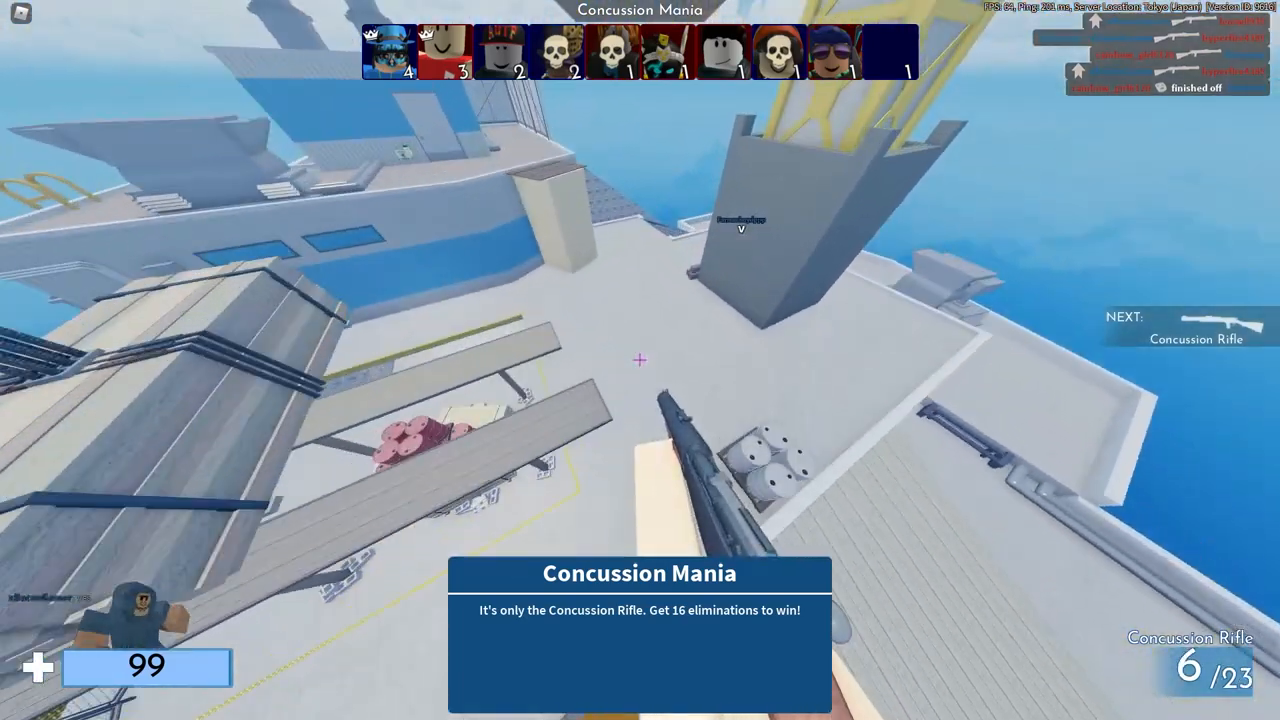
pyautogui.click(640, 360)
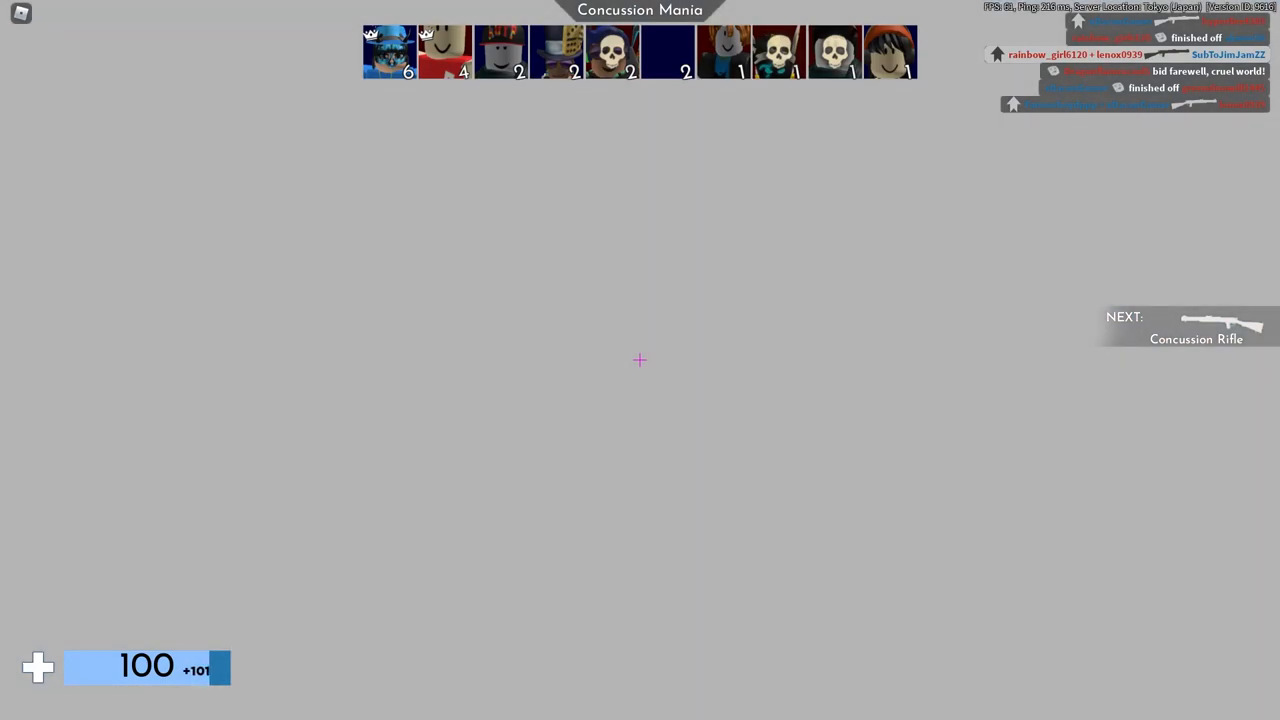
pyautogui.press('w')
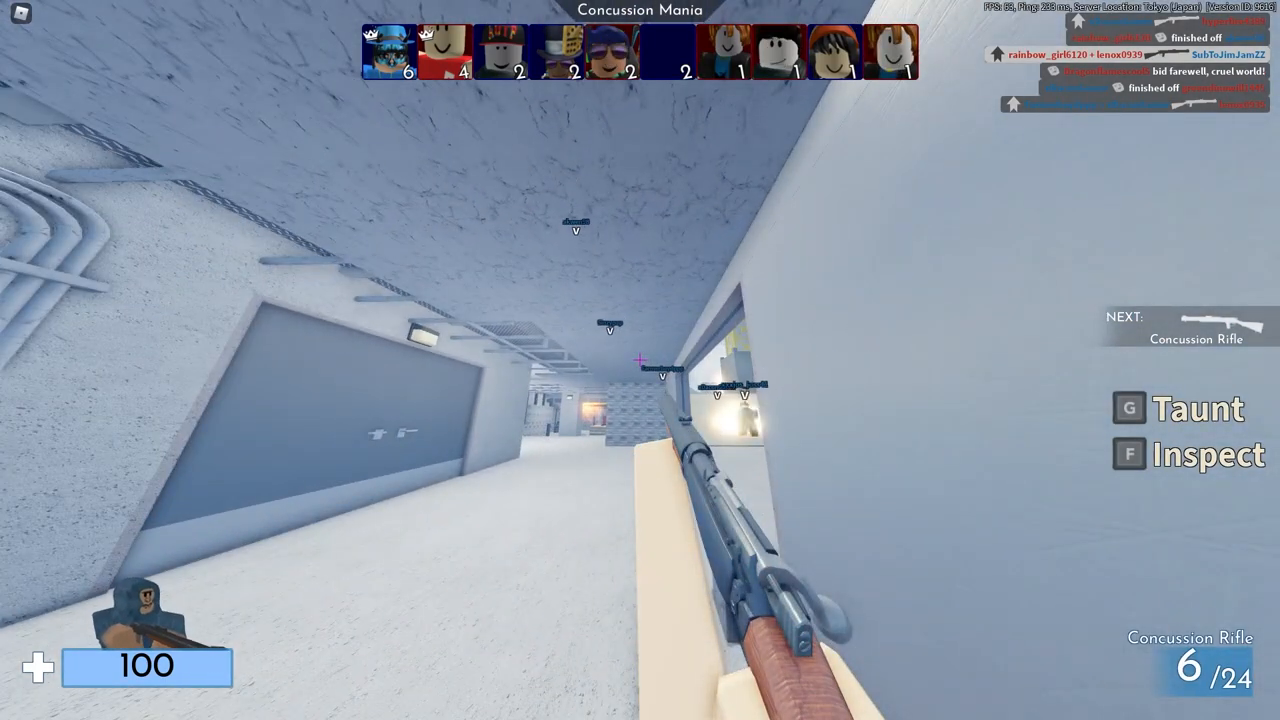
pyautogui.press('w')
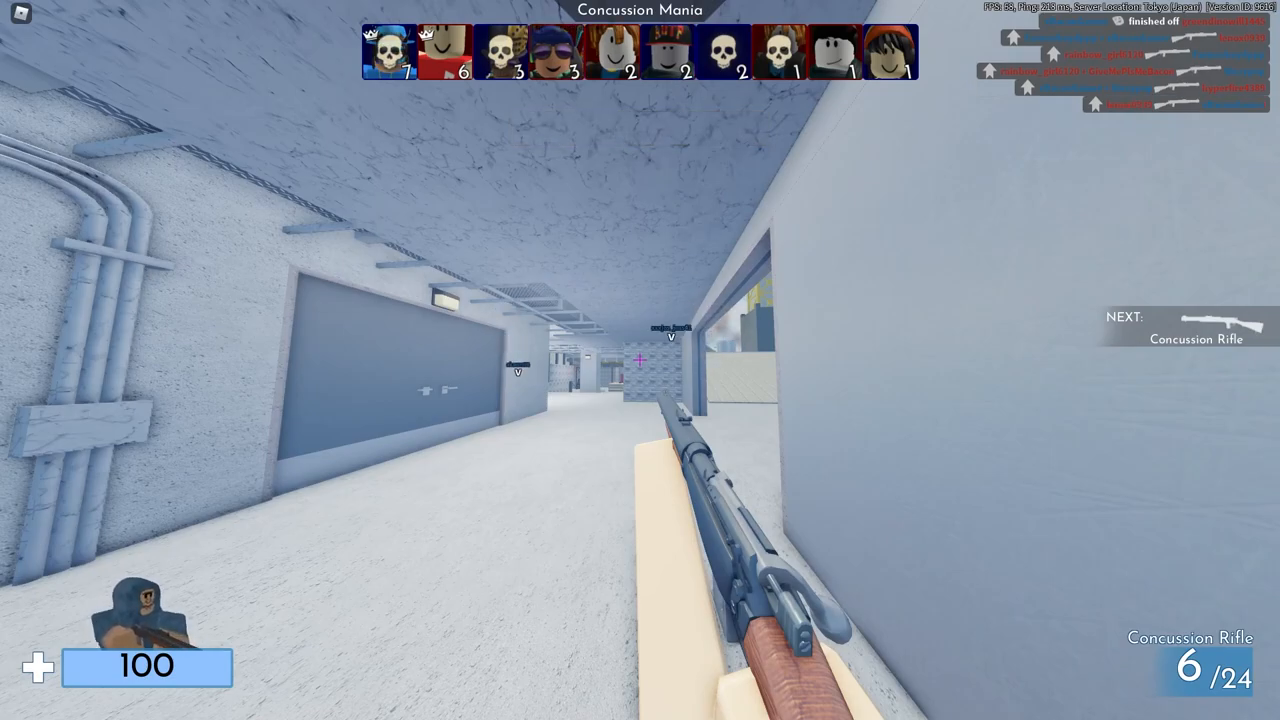
pyautogui.press('m')
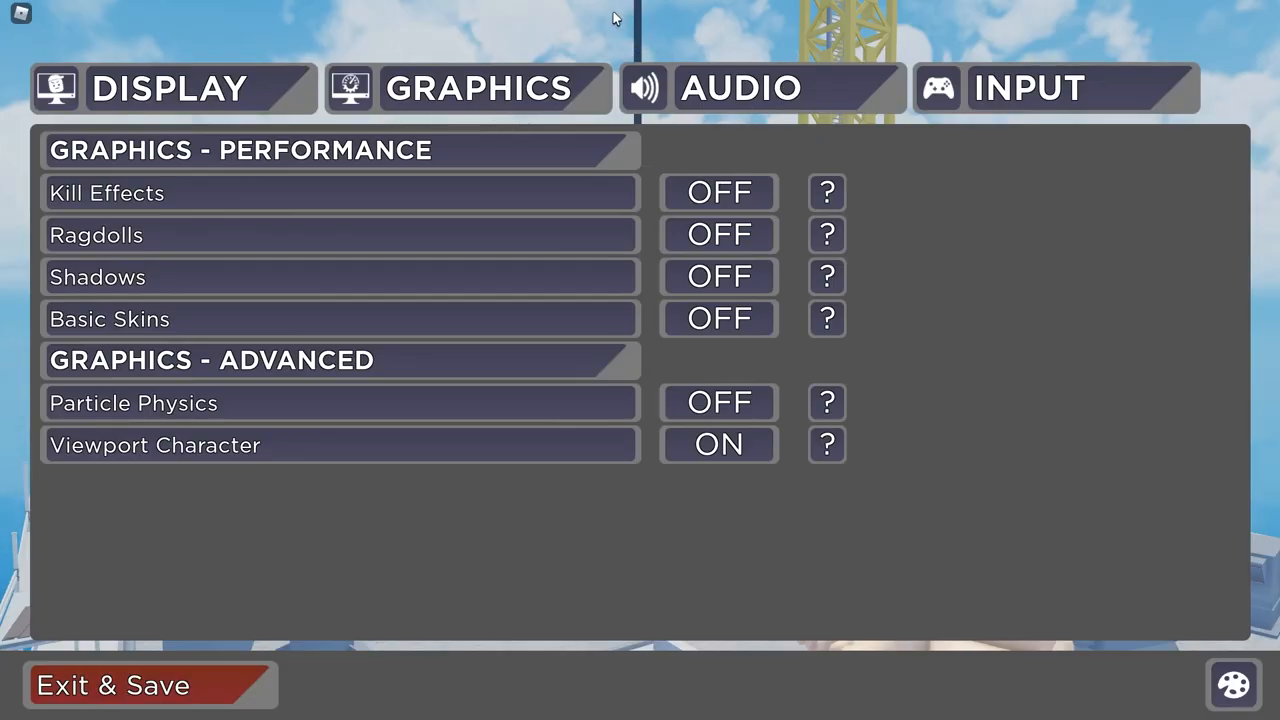
# Step: Switch to the Audio tab showing announcers, damage noises, megaphones and music muting options
pyautogui.click(795, 86)
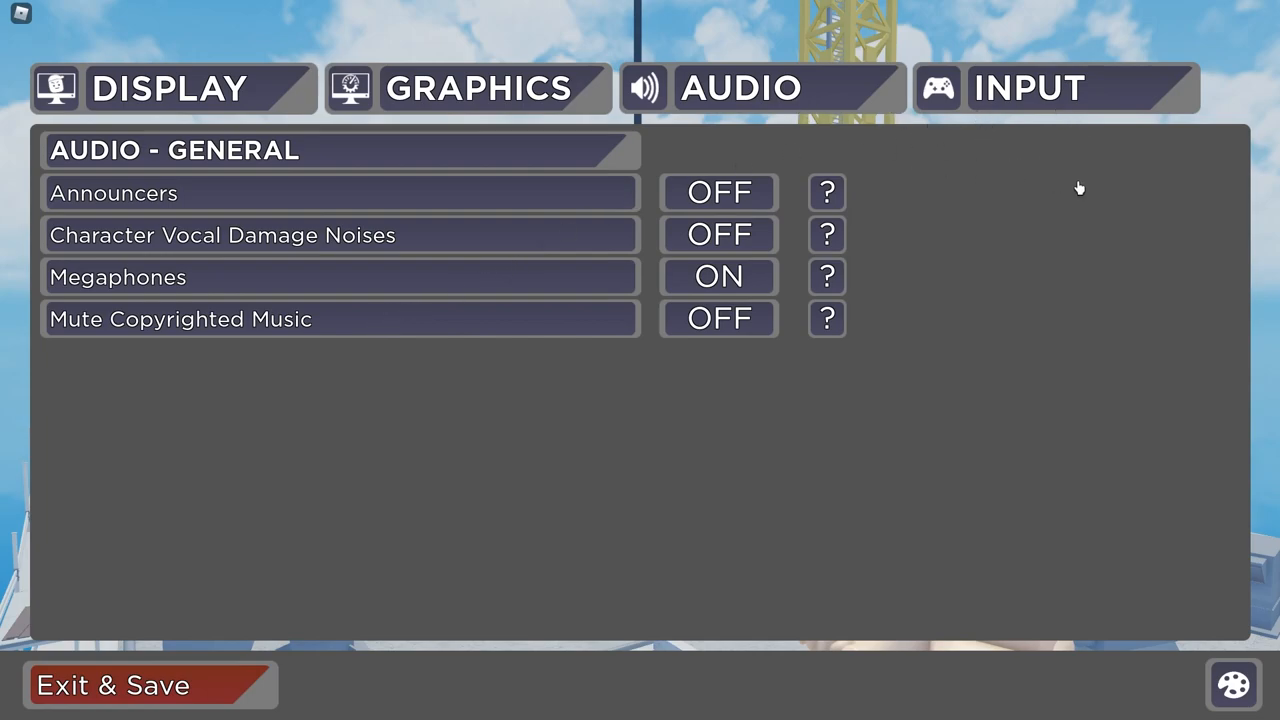
# Step: Switch to the Input tab showing auto reloading on and gamepad haptic feedback off
pyautogui.click(1079, 93)
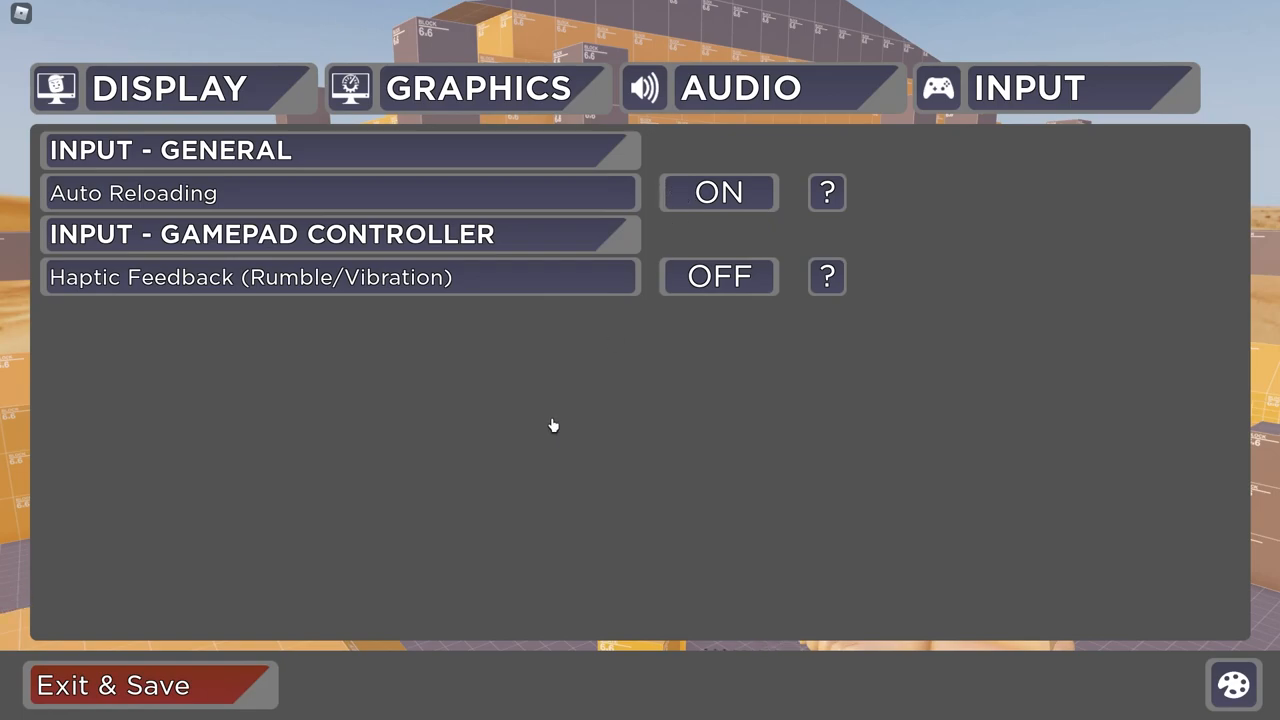
# Step: Exit & Save the settings, returning to the Arsenal main menu
pyautogui.click(247, 686)
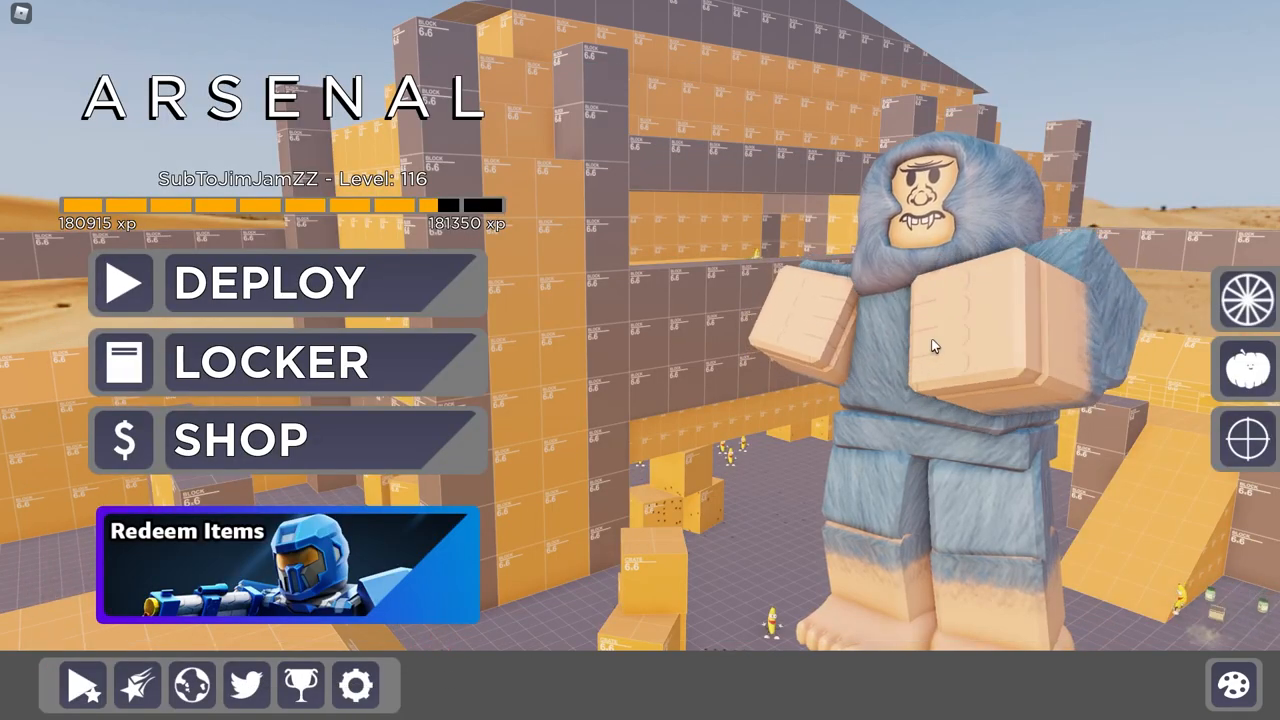